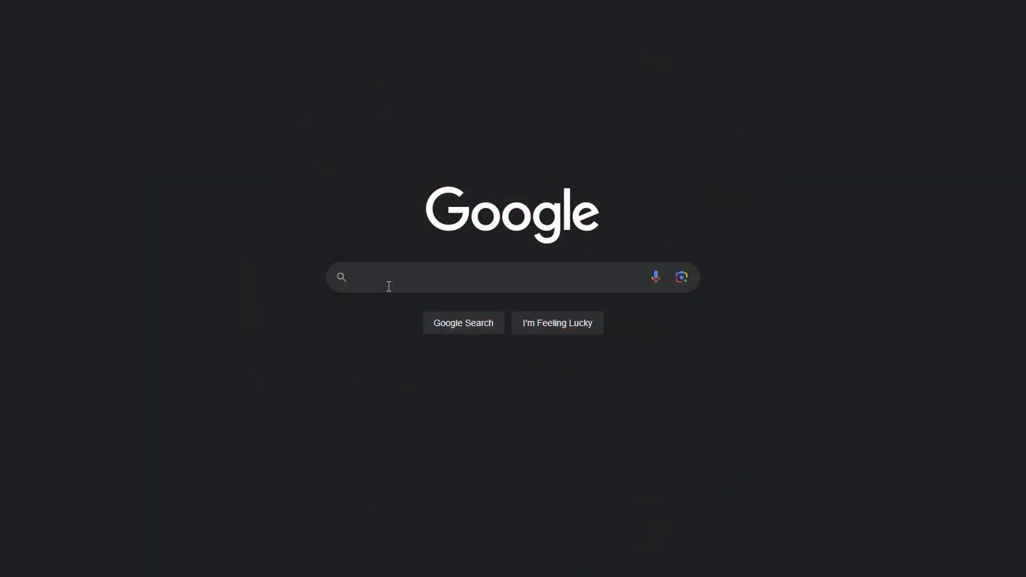
{"action": "type", "text": "buddyrai"}
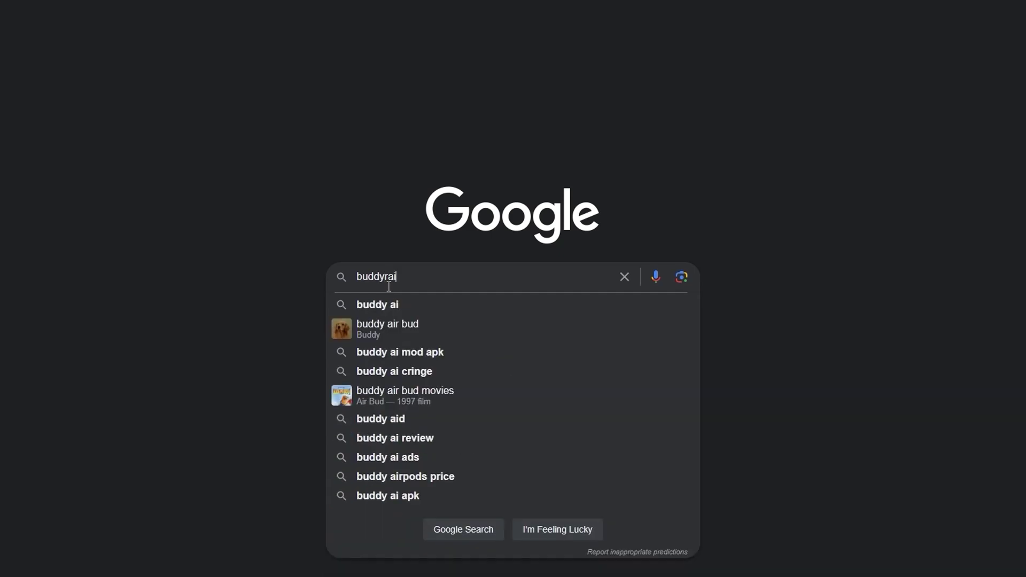
{"action": "type", "text": "l"}
- Search Google for 'buddyrail' to reach the BuddyRail teammate-finder site
{"action": "key", "text": "Return"}
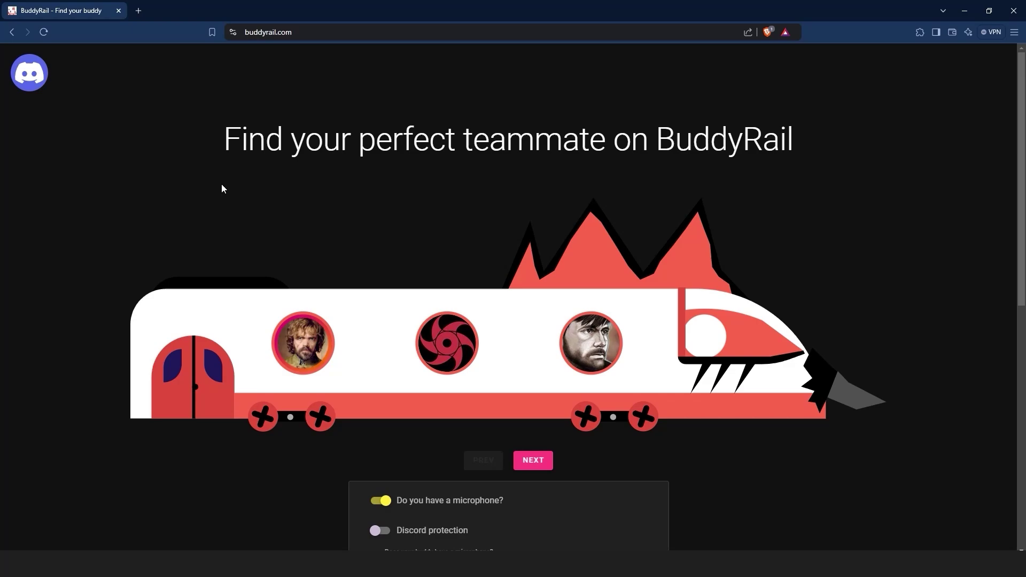
{"action": "scroll", "coordinate": [222, 185], "scroll_direction": "down", "scroll_amount": 1}
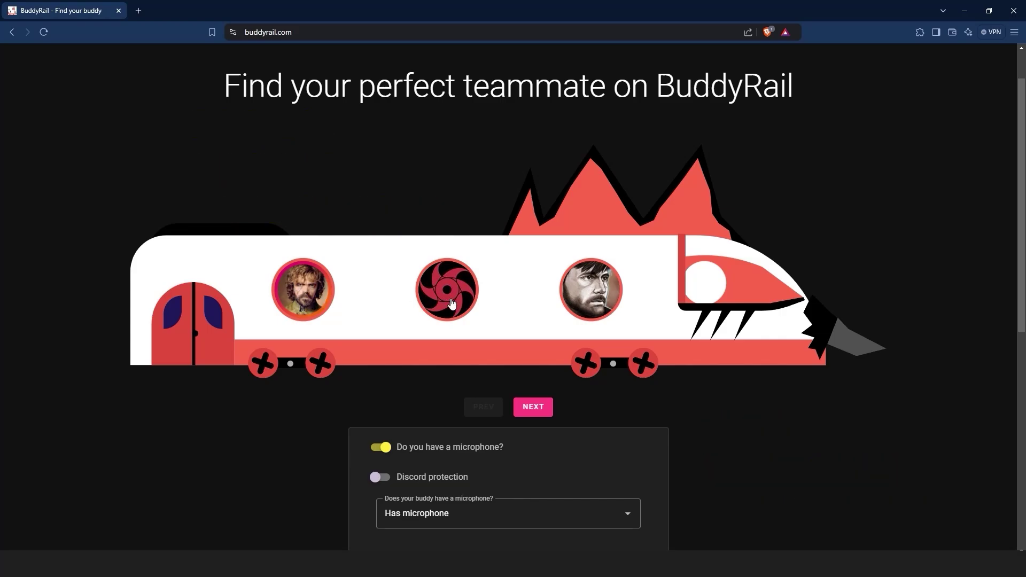
{"action": "left_click", "coordinate": [451, 303]}
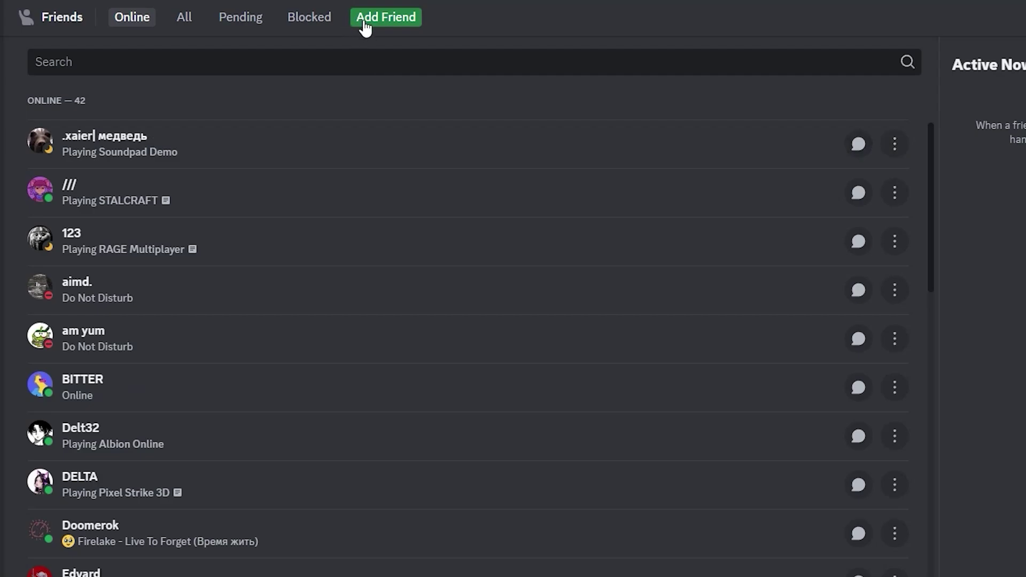
{"action": "left_click", "coordinate": [364, 23]}
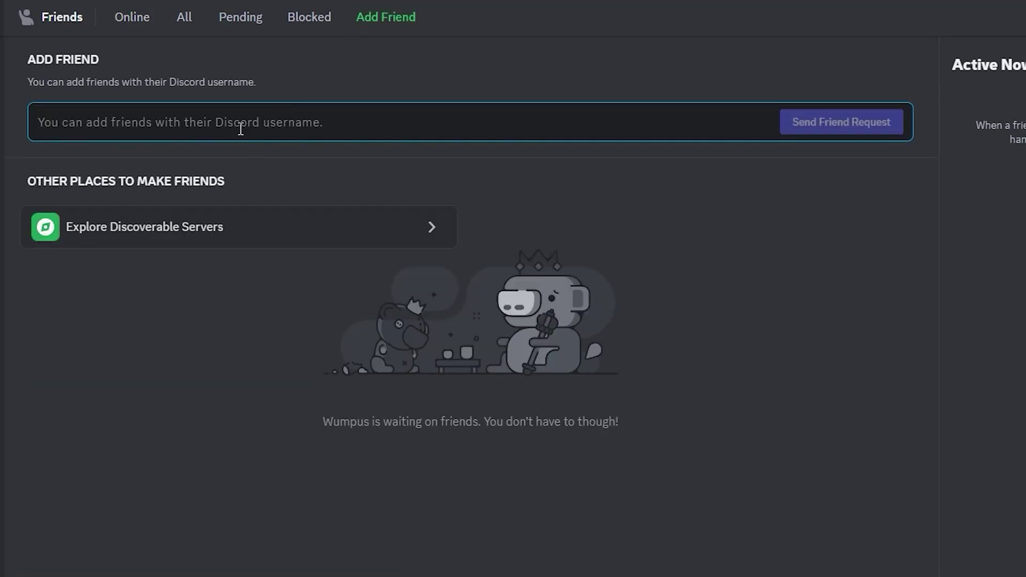
{"action": "key", "text": "ctrl+v"}
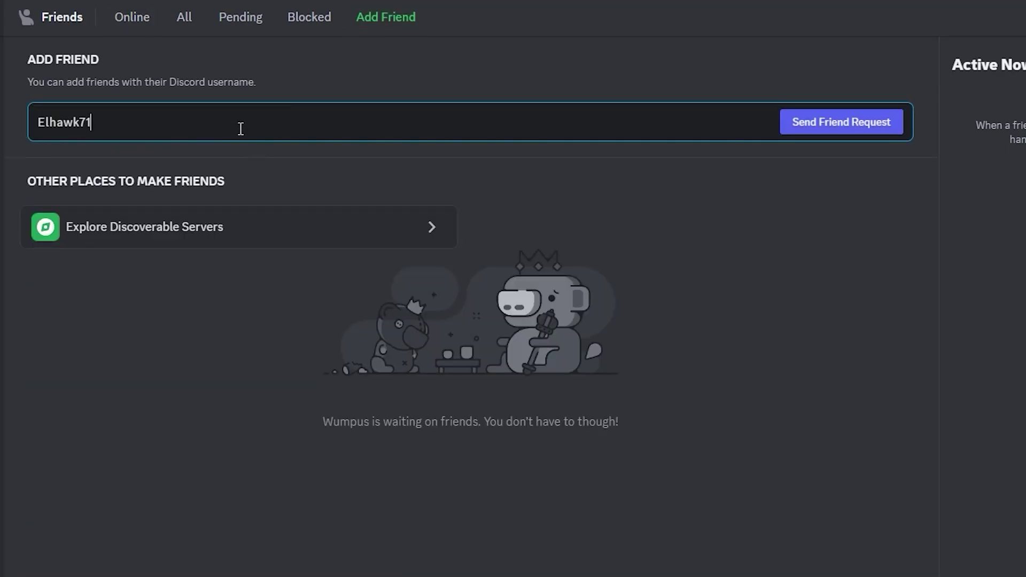
{"action": "left_click", "coordinate": [796, 142]}
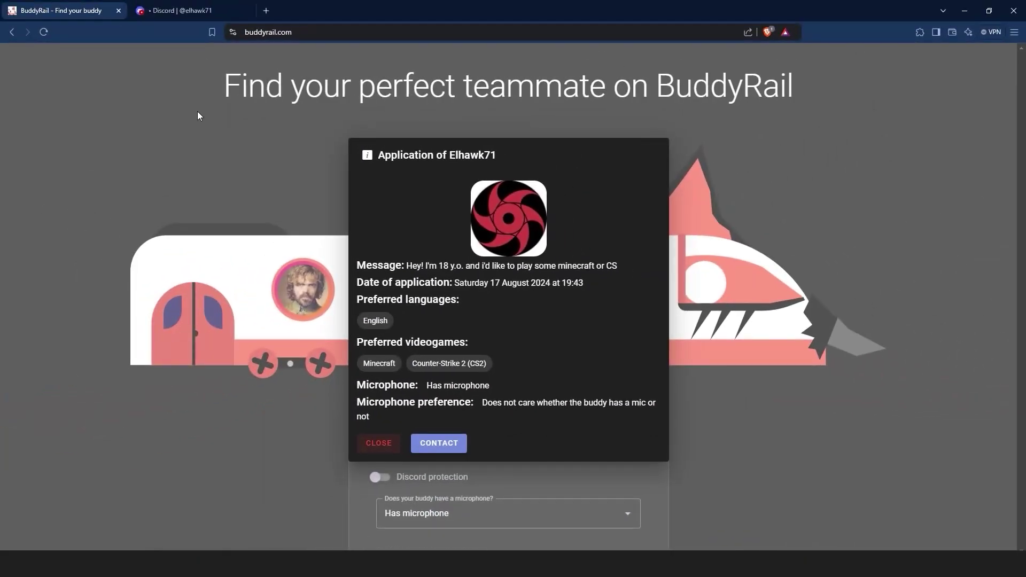
{"action": "left_click", "coordinate": [787, 314]}
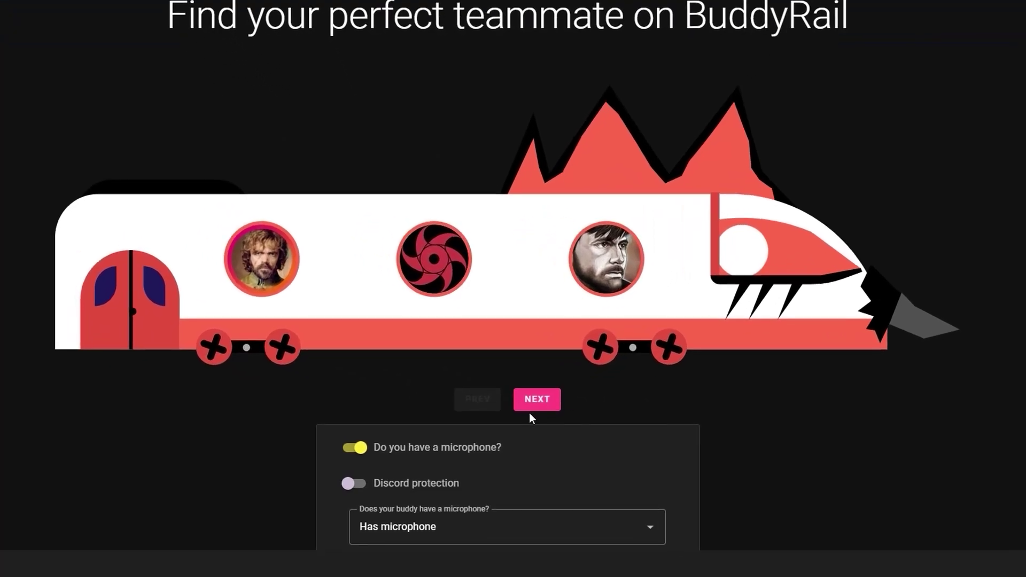
{"action": "left_click", "coordinate": [548, 402]}
{"action": "left_click", "coordinate": [477, 401]}
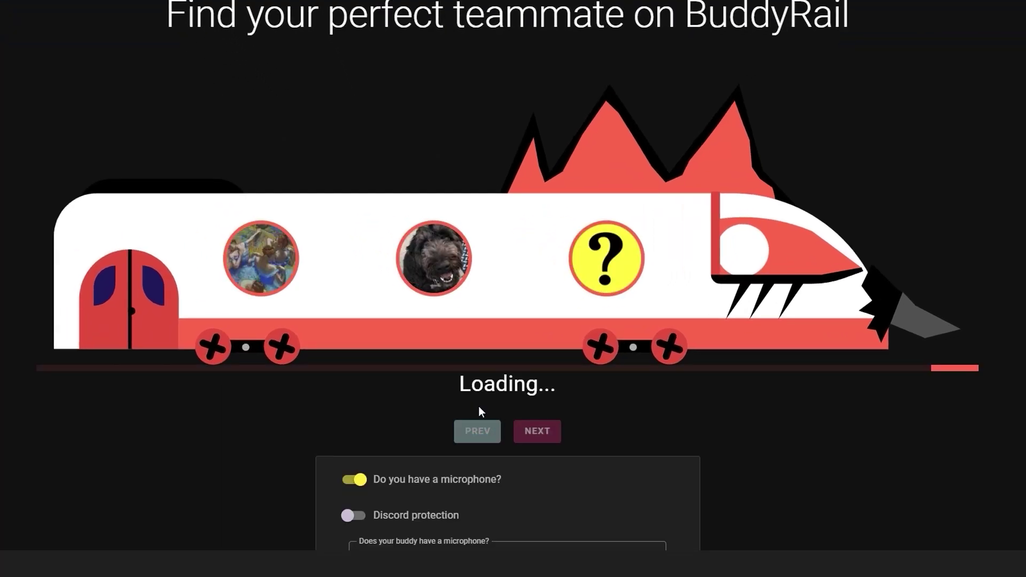
{"action": "scroll", "coordinate": [579, 429], "scroll_direction": "down", "scroll_amount": 1}
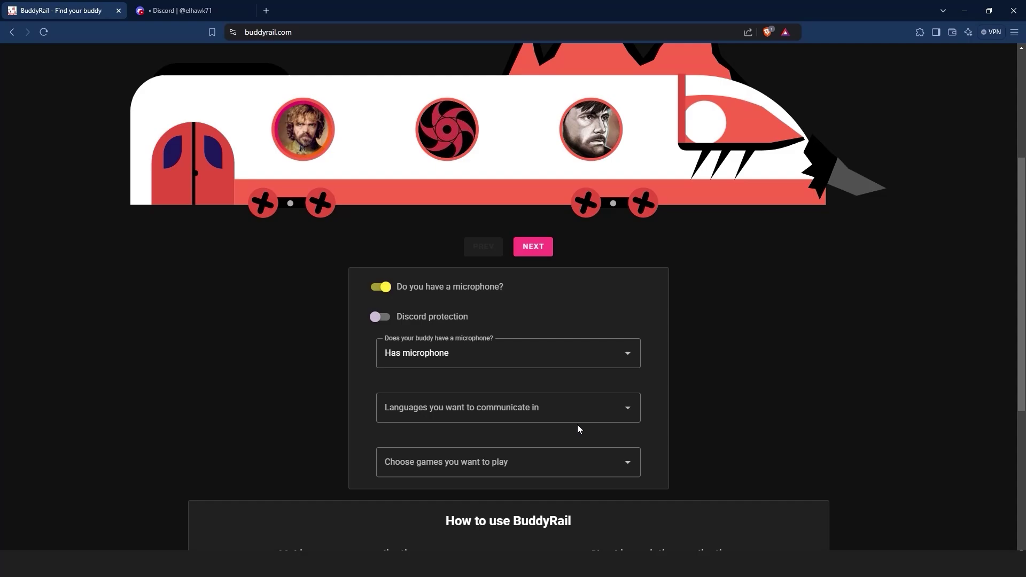
- Set the buddy microphone filter to Both and browse the language and game lists
{"action": "left_click", "coordinate": [446, 354]}
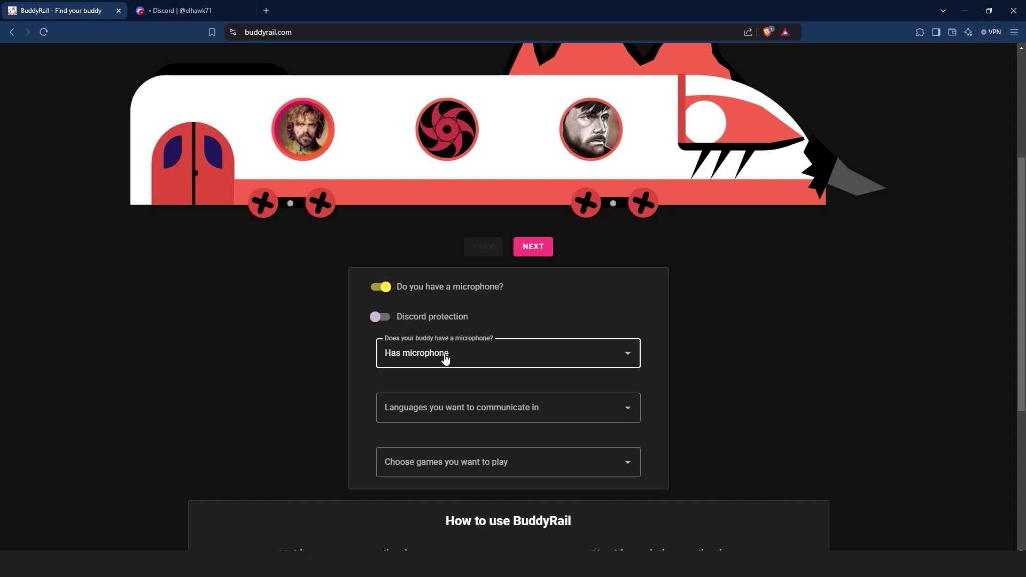
{"action": "left_click", "coordinate": [421, 385]}
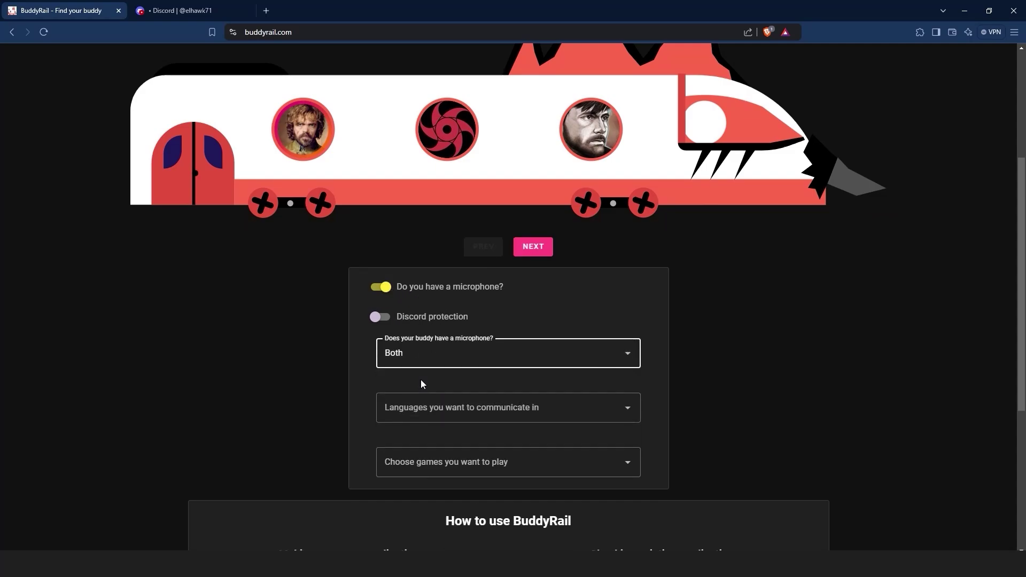
{"action": "left_click", "coordinate": [413, 405]}
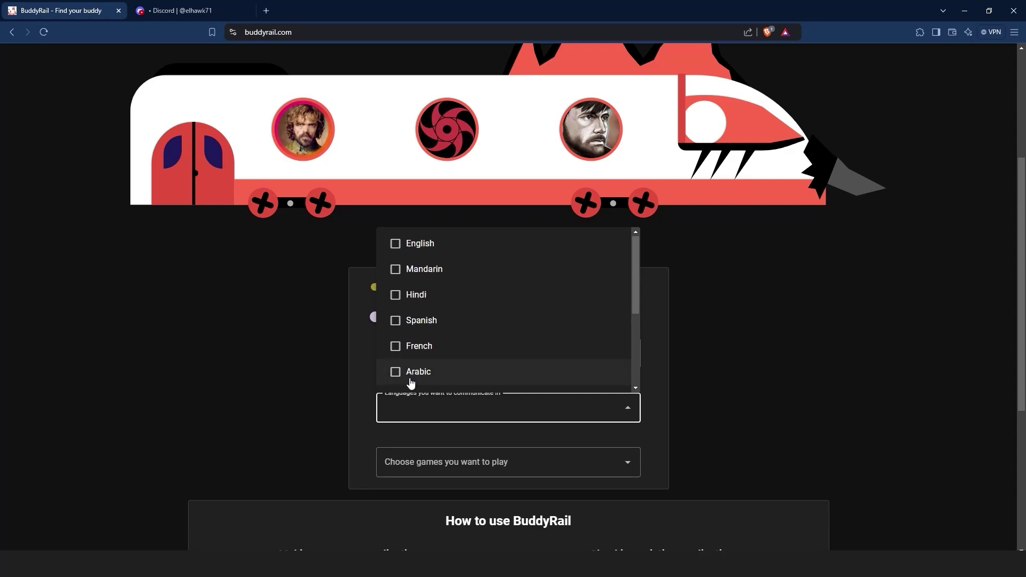
{"action": "scroll", "coordinate": [409, 383], "scroll_direction": "down", "scroll_amount": 2}
{"action": "scroll", "coordinate": [410, 383], "scroll_direction": "up", "scroll_amount": 2}
{"action": "left_click", "coordinate": [371, 369]}
{"action": "left_click", "coordinate": [424, 460]}
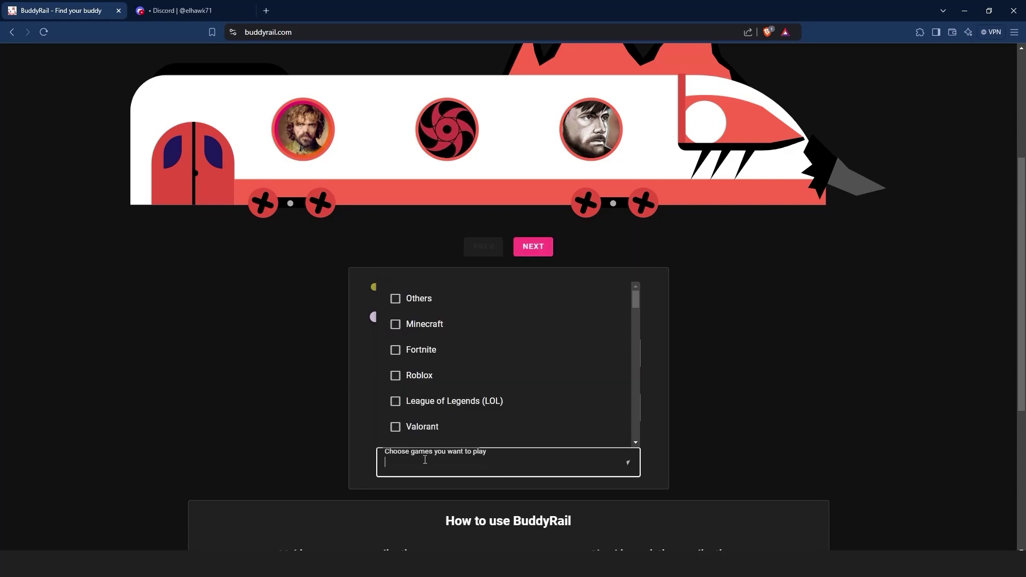
{"action": "scroll", "coordinate": [442, 420], "scroll_direction": "down", "scroll_amount": 2}
{"action": "scroll", "coordinate": [445, 419], "scroll_direction": "up", "scroll_amount": 2}
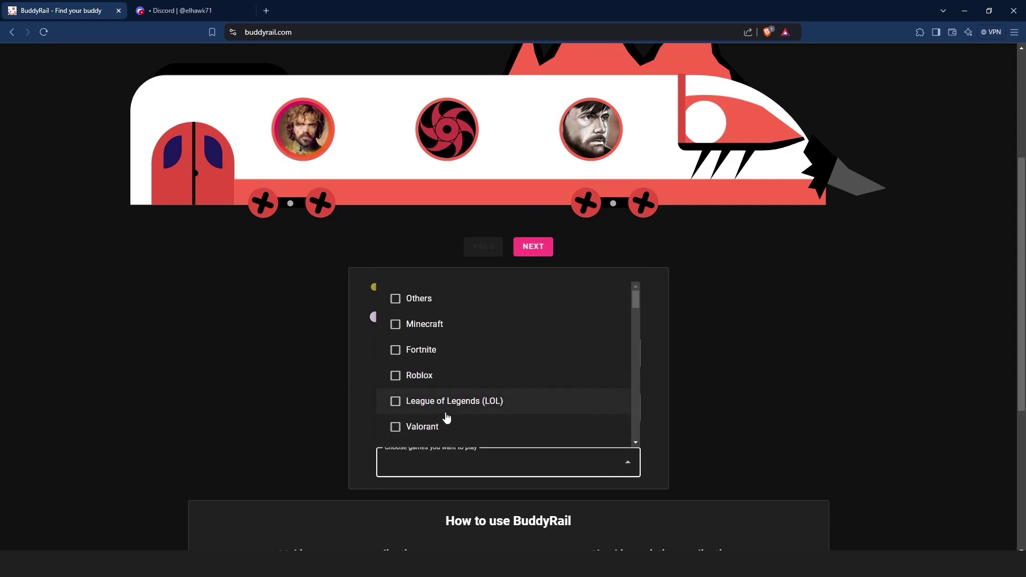
{"action": "scroll", "coordinate": [447, 417], "scroll_direction": "down", "scroll_amount": 3}
{"action": "scroll", "coordinate": [446, 418], "scroll_direction": "down", "scroll_amount": 3}
{"action": "scroll", "coordinate": [446, 417], "scroll_direction": "down", "scroll_amount": 1}
{"action": "scroll", "coordinate": [444, 416], "scroll_direction": "down", "scroll_amount": 3}
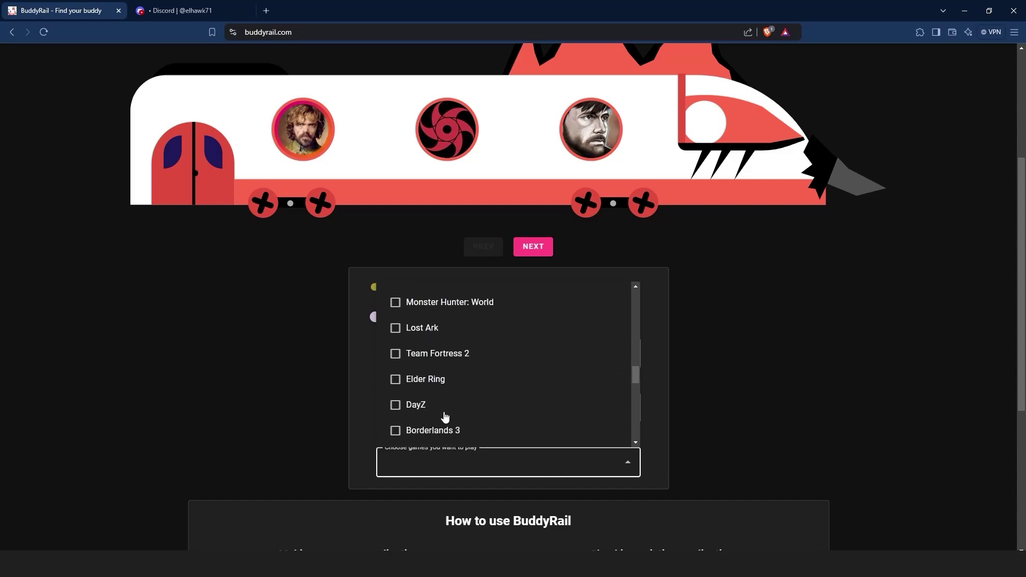
{"action": "scroll", "coordinate": [445, 416], "scroll_direction": "down", "scroll_amount": 2}
{"action": "scroll", "coordinate": [403, 419], "scroll_direction": "down", "scroll_amount": 3}
{"action": "left_click", "coordinate": [327, 418]}
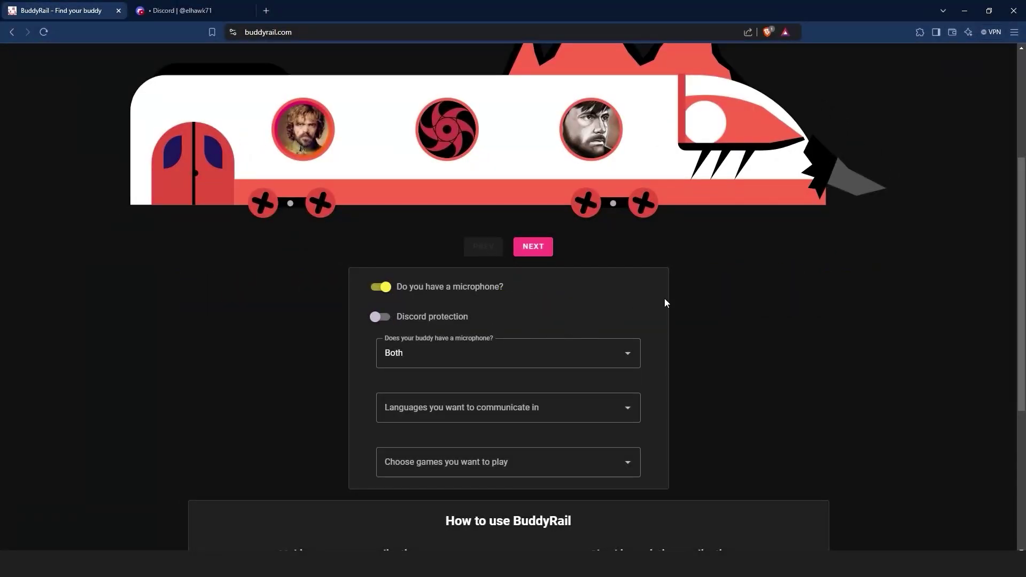
{"action": "scroll", "coordinate": [665, 302], "scroll_direction": "up", "scroll_amount": 3}
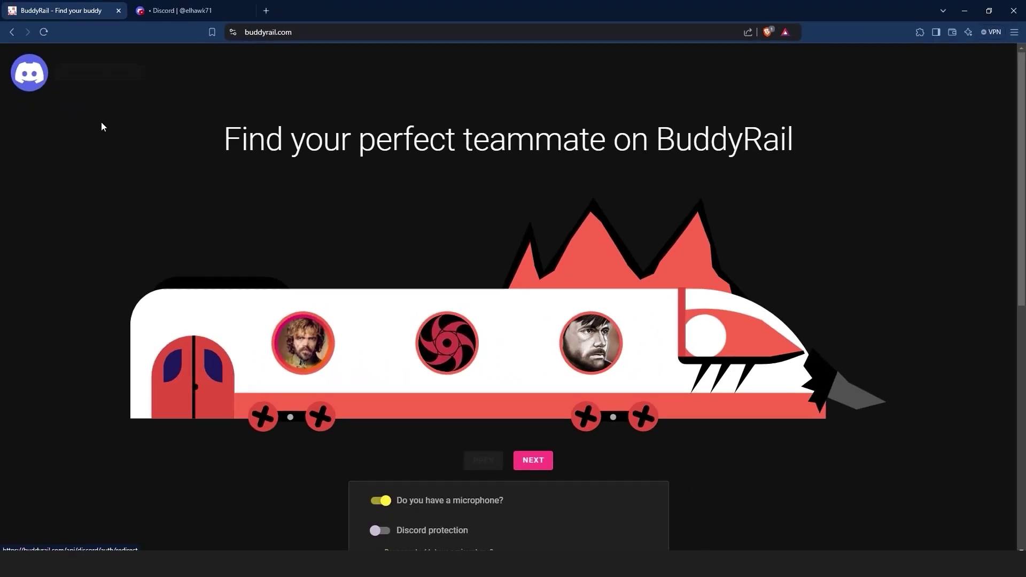
{"action": "scroll", "coordinate": [108, 130], "scroll_direction": "down", "scroll_amount": 2}
{"action": "scroll", "coordinate": [114, 132], "scroll_direction": "down", "scroll_amount": 2}
{"action": "scroll", "coordinate": [115, 132], "scroll_direction": "down", "scroll_amount": 2}
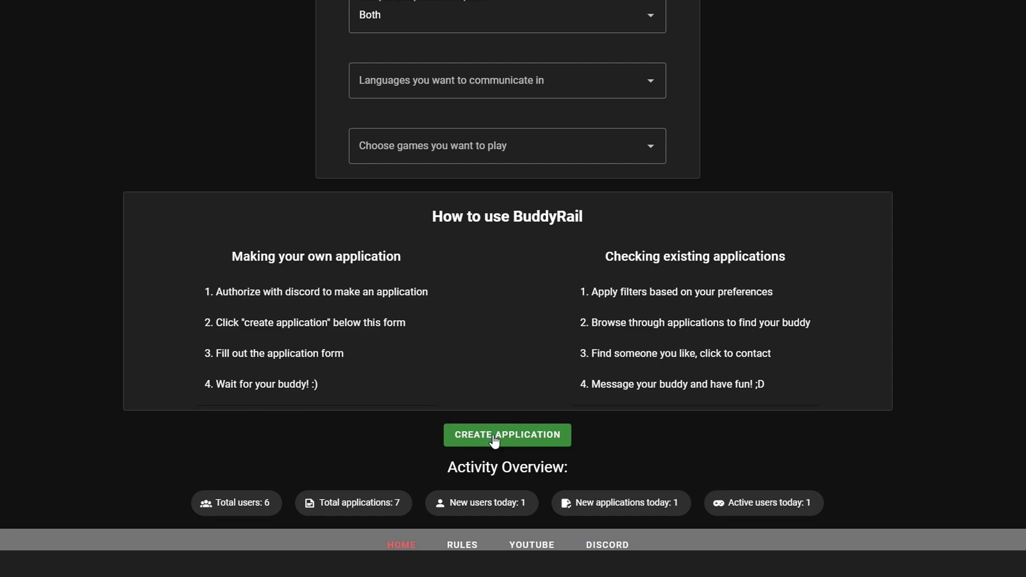
- Authorize BuddyRail with the Discord account through the OAuth page
{"action": "left_click", "coordinate": [494, 438]}
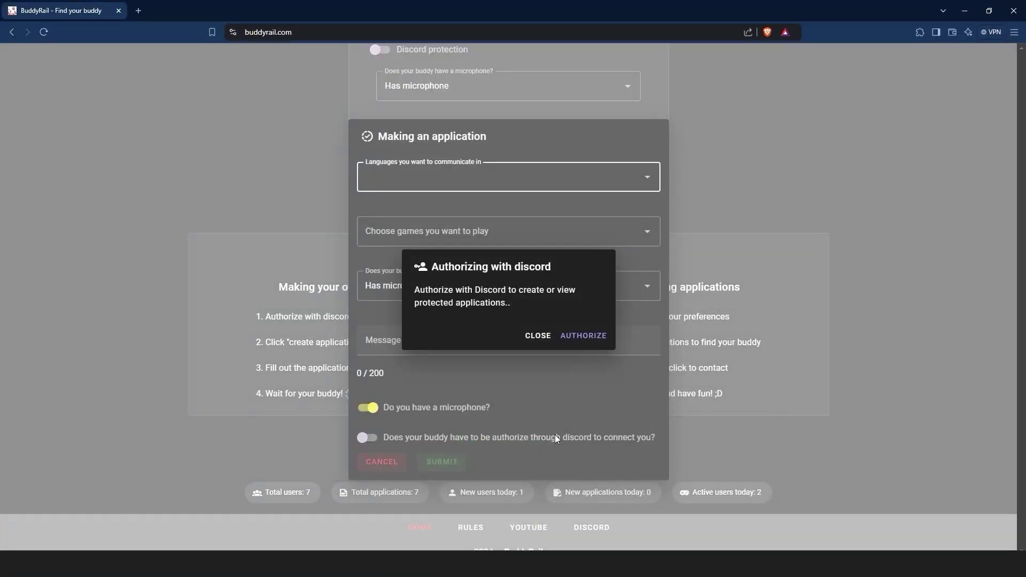
{"action": "left_click", "coordinate": [583, 336]}
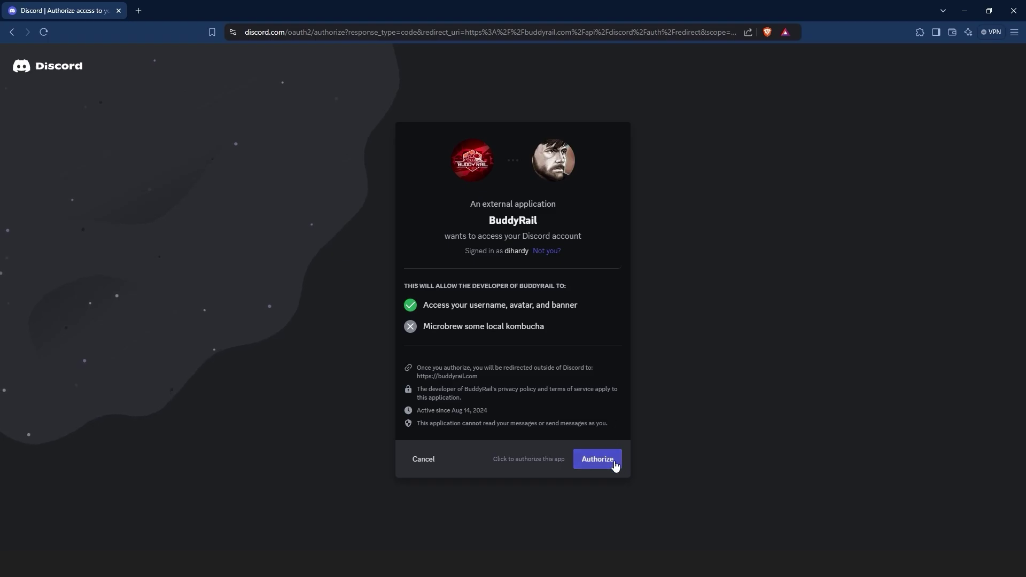
{"action": "left_click", "coordinate": [614, 466]}
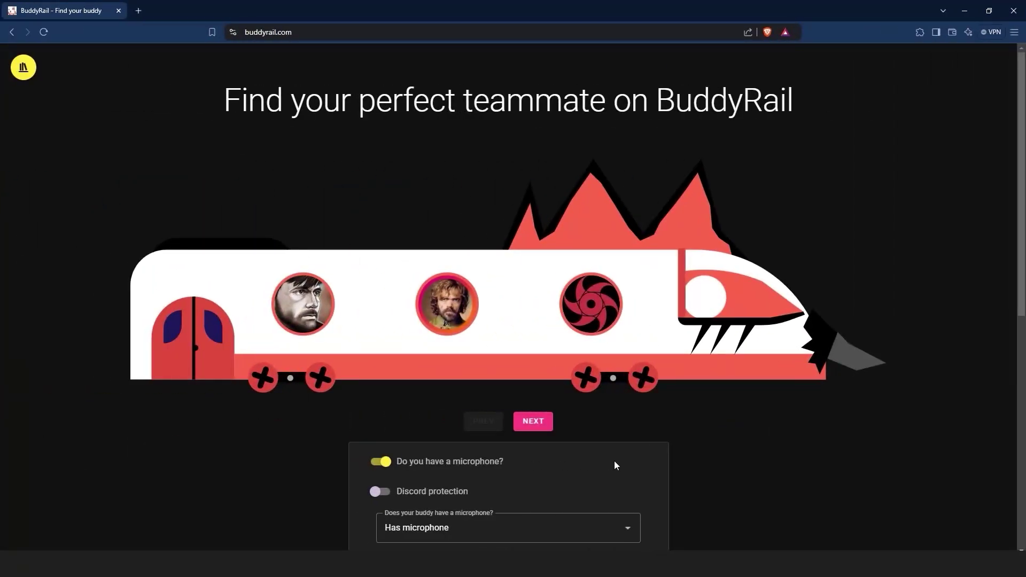
{"action": "scroll", "coordinate": [614, 461], "scroll_direction": "down", "scroll_amount": 5}
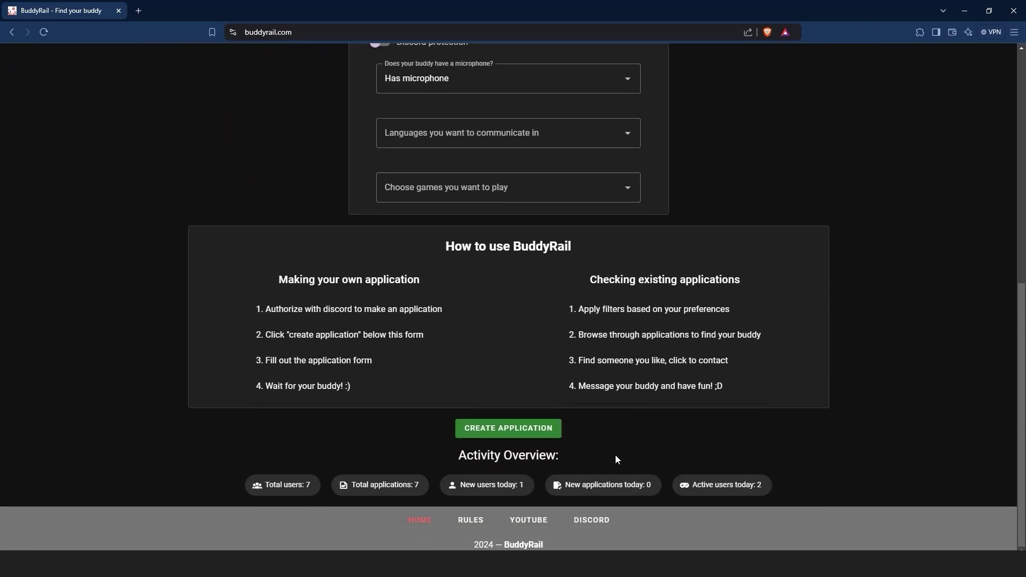
- Start a new application with English, Fortnite and Has microphone selected
{"action": "left_click", "coordinate": [520, 435]}
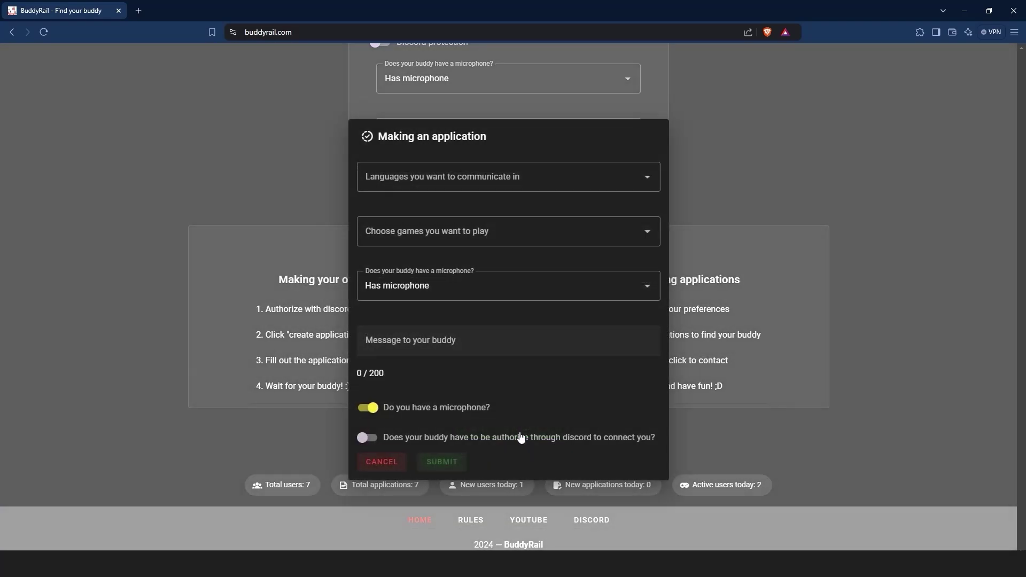
{"action": "left_click", "coordinate": [481, 177]}
{"action": "left_click", "coordinate": [428, 210]}
{"action": "left_click", "coordinate": [485, 178]}
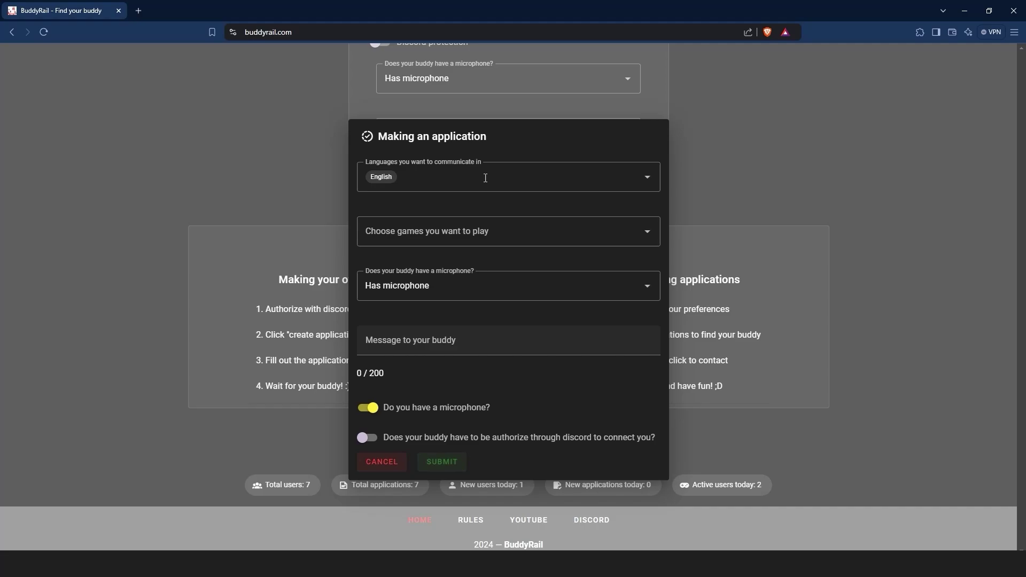
{"action": "left_click", "coordinate": [502, 232]}
{"action": "left_click", "coordinate": [401, 314]}
{"action": "left_click", "coordinate": [449, 213]}
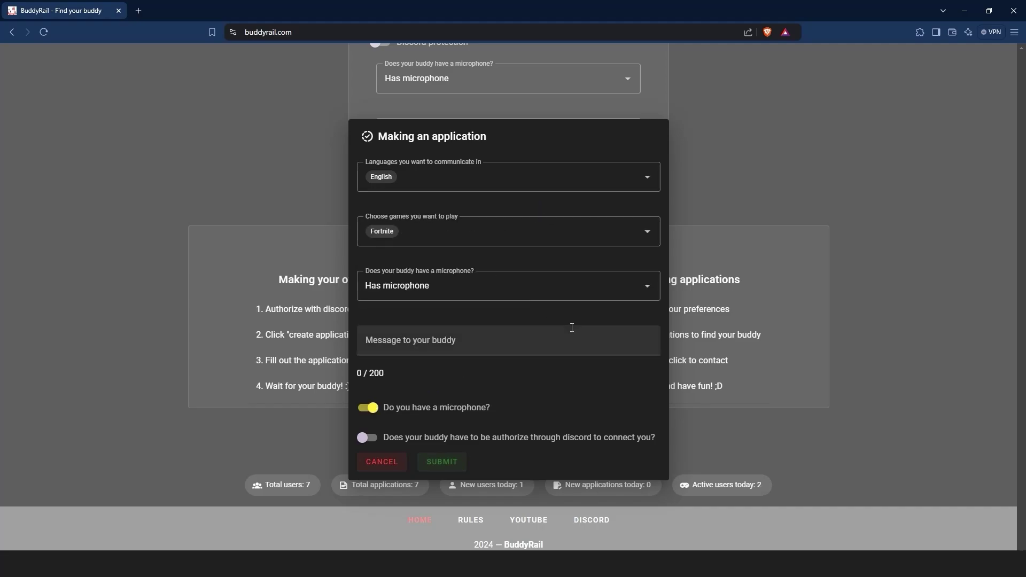
{"action": "left_click", "coordinate": [567, 287]}
{"action": "left_click", "coordinate": [507, 252]}
- Write a hello message about playing Fortnite, capitalizing Fortnite, and submit the application
{"action": "left_click", "coordinate": [482, 338]}
{"action": "type", "text": "Hello"}
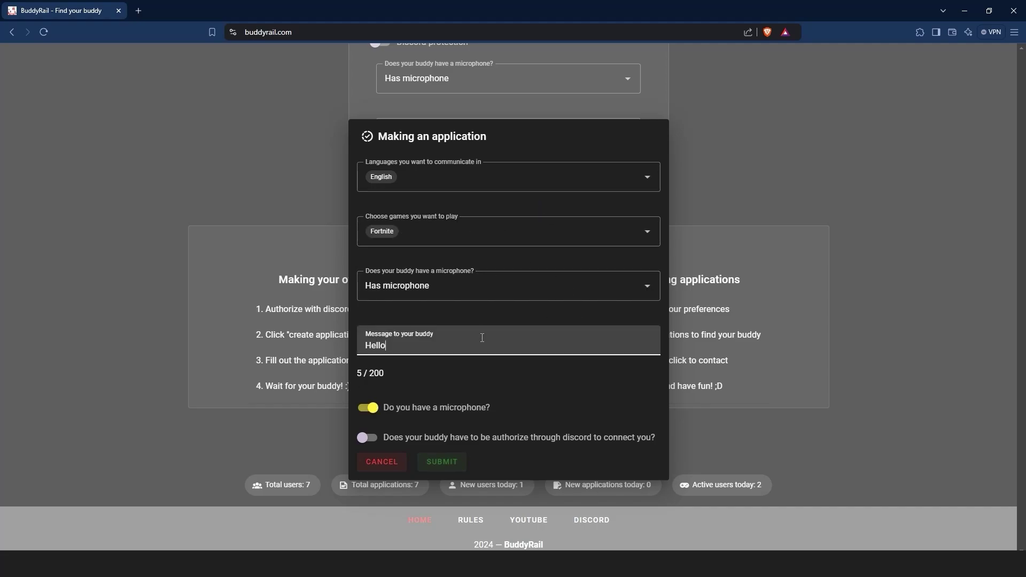
{"action": "type", "text": ", everybody. I'd like to play some fortnite"}
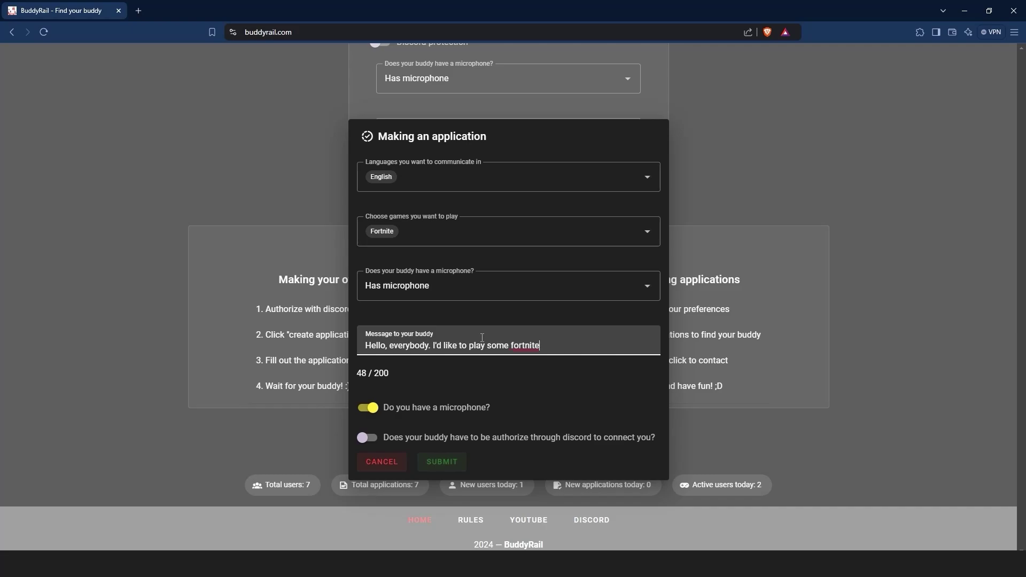
{"action": "key", "text": "ctrl+Left"}
{"action": "key", "text": "Delete"}
{"action": "type", "text": "F"}
{"action": "left_click", "coordinate": [536, 387]}
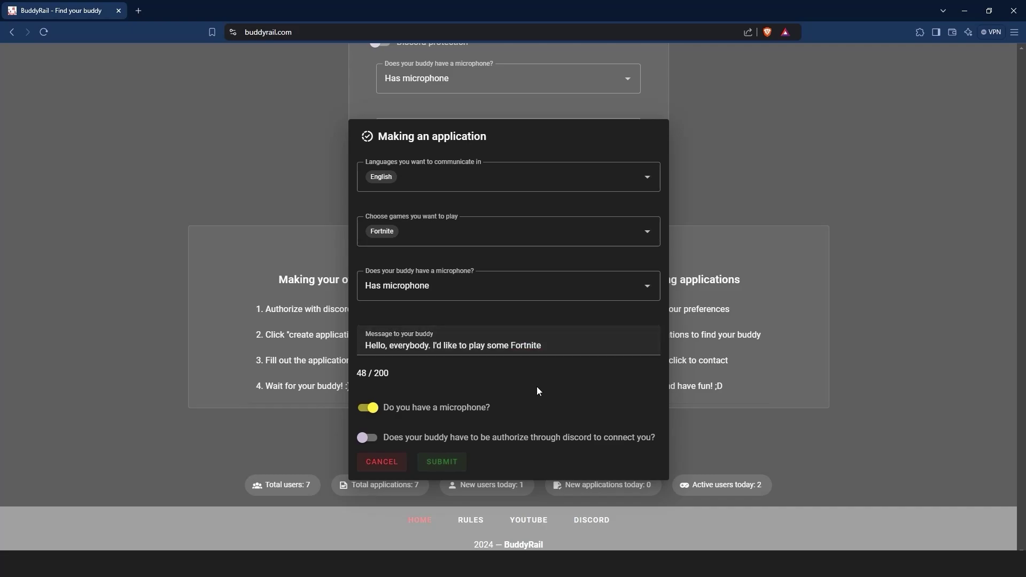
{"action": "left_click", "coordinate": [445, 467]}
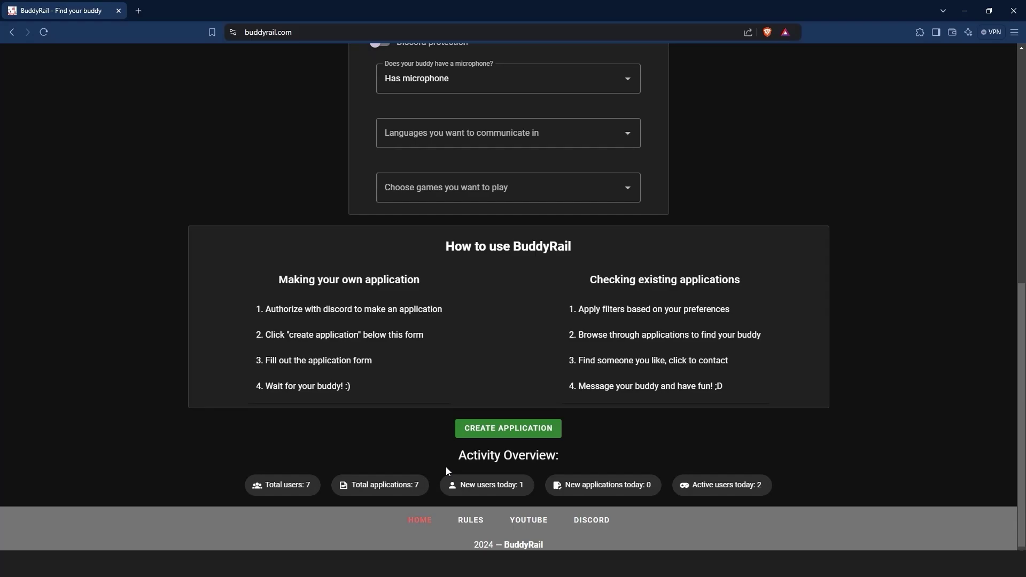
{"action": "scroll", "coordinate": [446, 467], "scroll_direction": "up", "scroll_amount": 3}
{"action": "scroll", "coordinate": [445, 467], "scroll_direction": "up", "scroll_amount": 3}
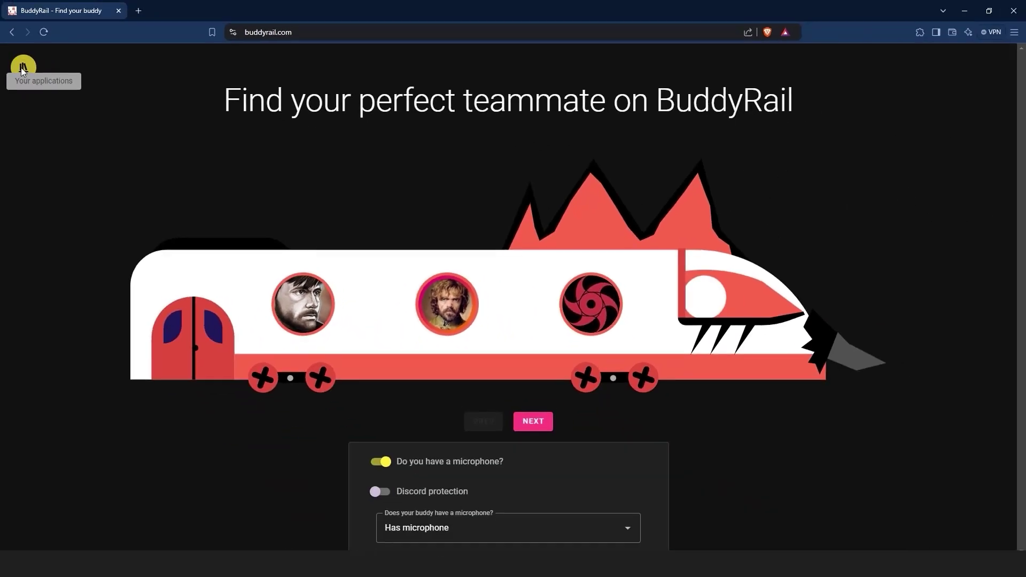
- Review the Fortnite entry's details in Your applications, then delete the Sunday 25 August entry
{"action": "left_click", "coordinate": [23, 70]}
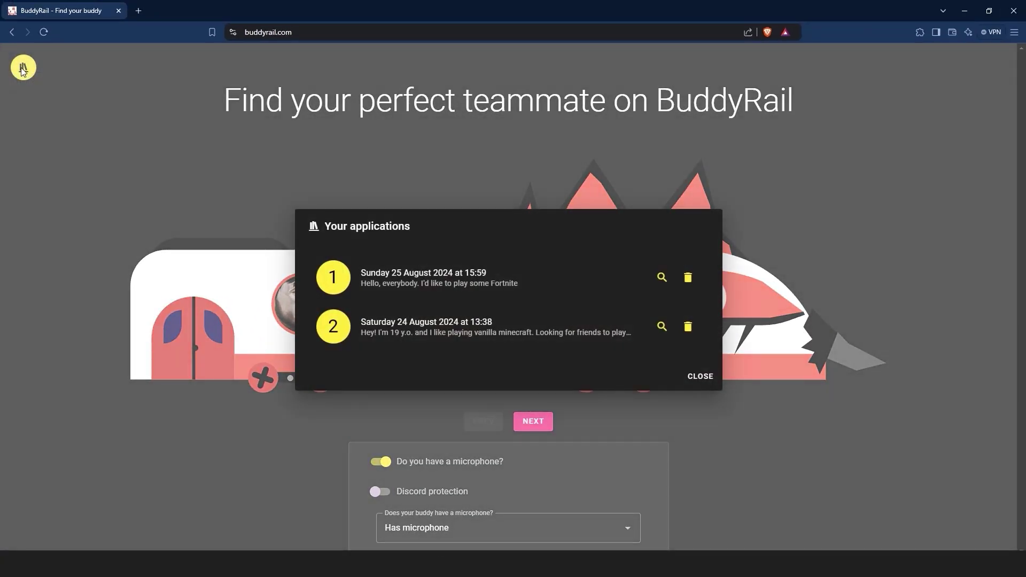
{"action": "left_click", "coordinate": [661, 277]}
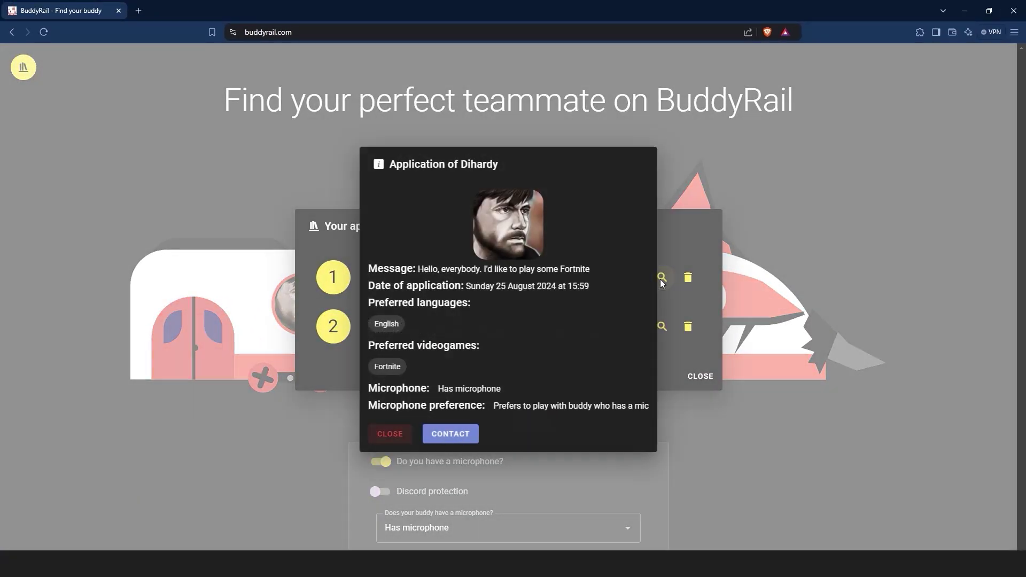
{"action": "left_click", "coordinate": [389, 433]}
{"action": "left_click", "coordinate": [687, 277]}
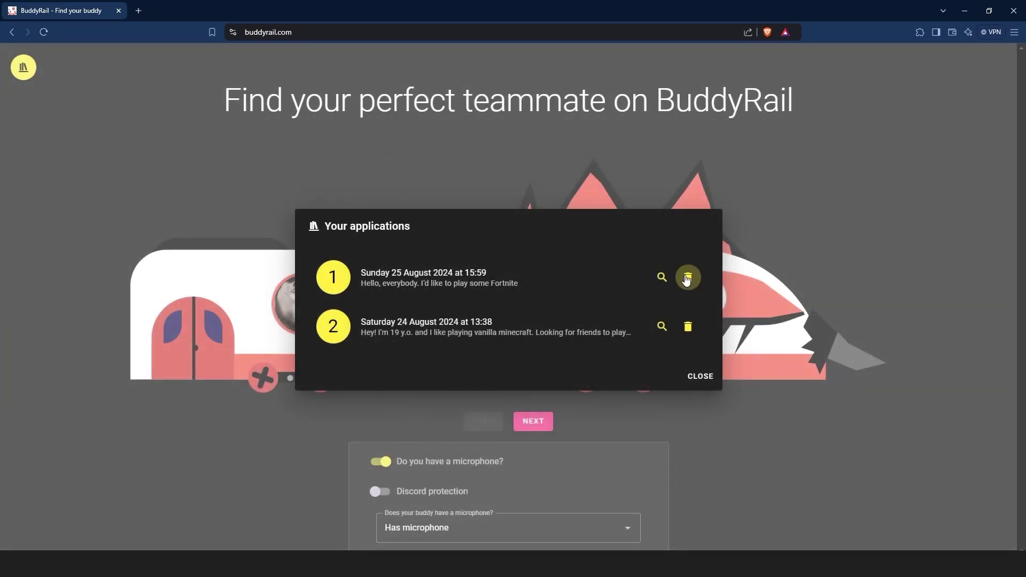